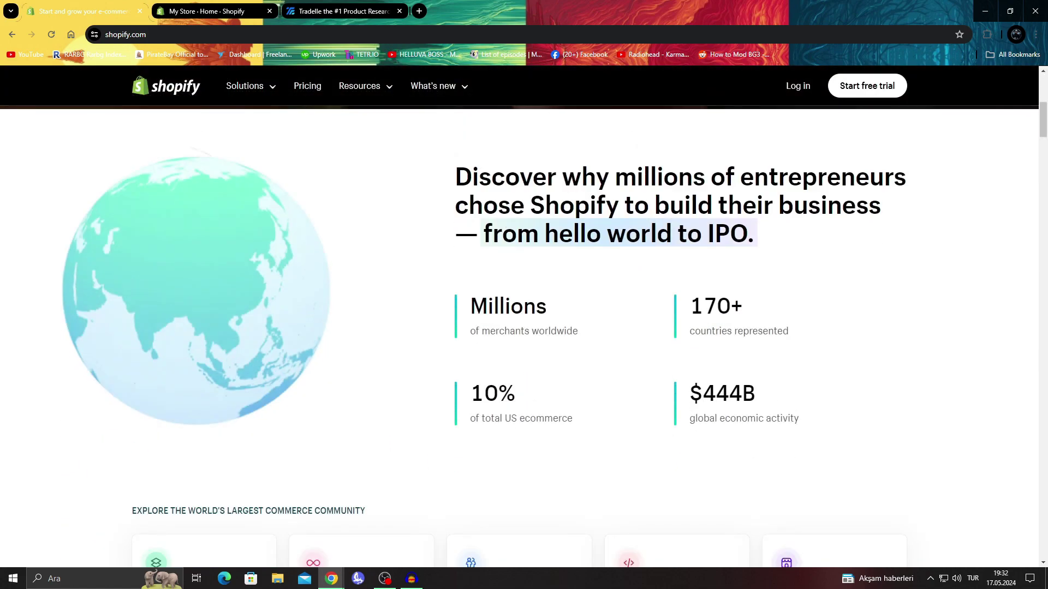
Look over the merchant statistics and commerce community cards on the Shopify homepage
scroll(524, 317, "down", 4)
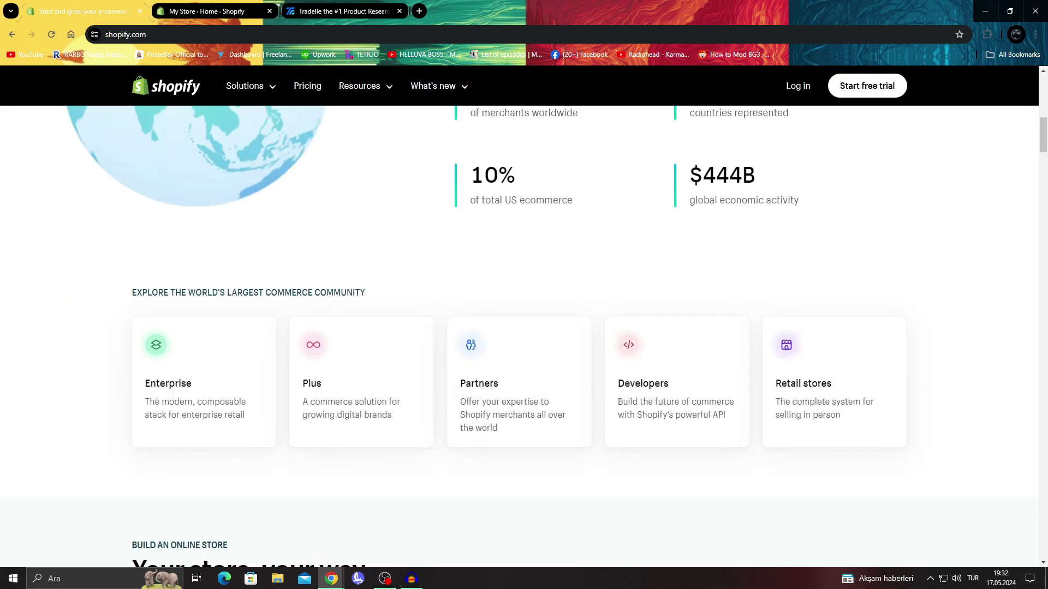
scroll(524, 317, "up", 2)
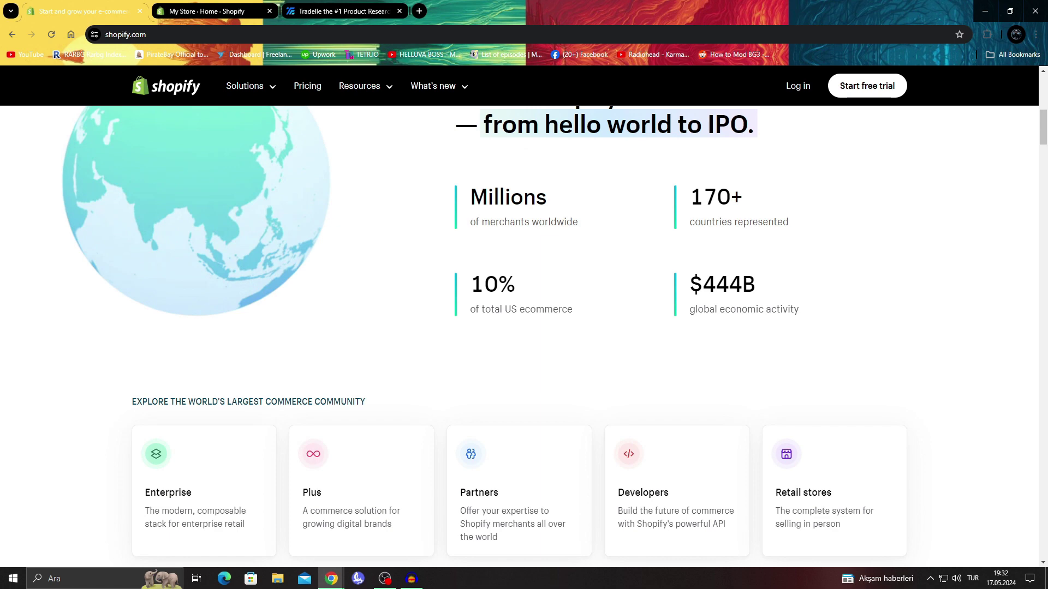
Switch to the Tradelle website, accept all cookies, and review its product research, import, shipment, tracking and sourcing features
left_click(341, 11)
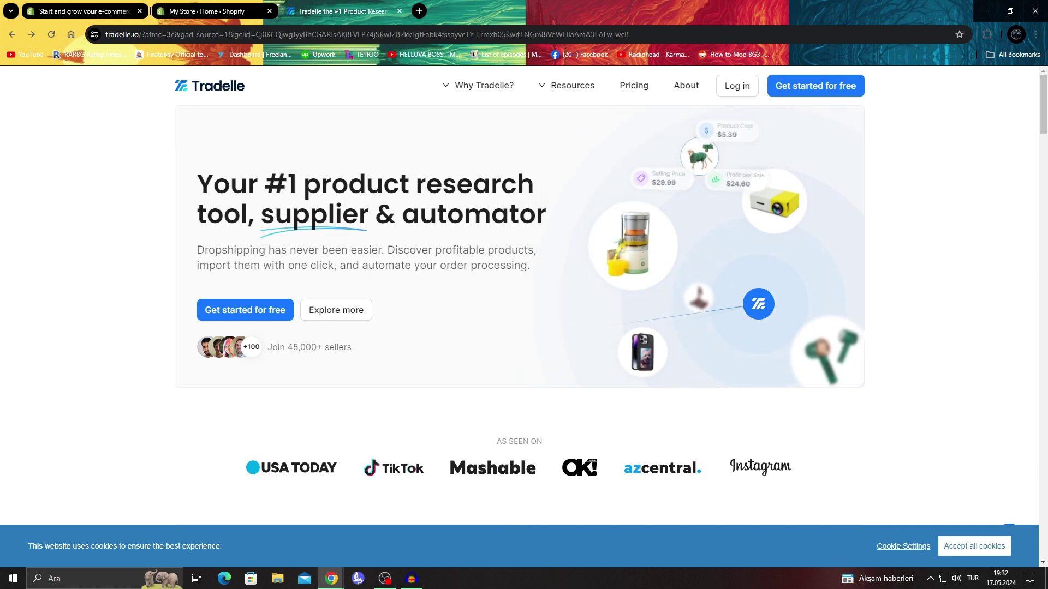
left_click(974, 546)
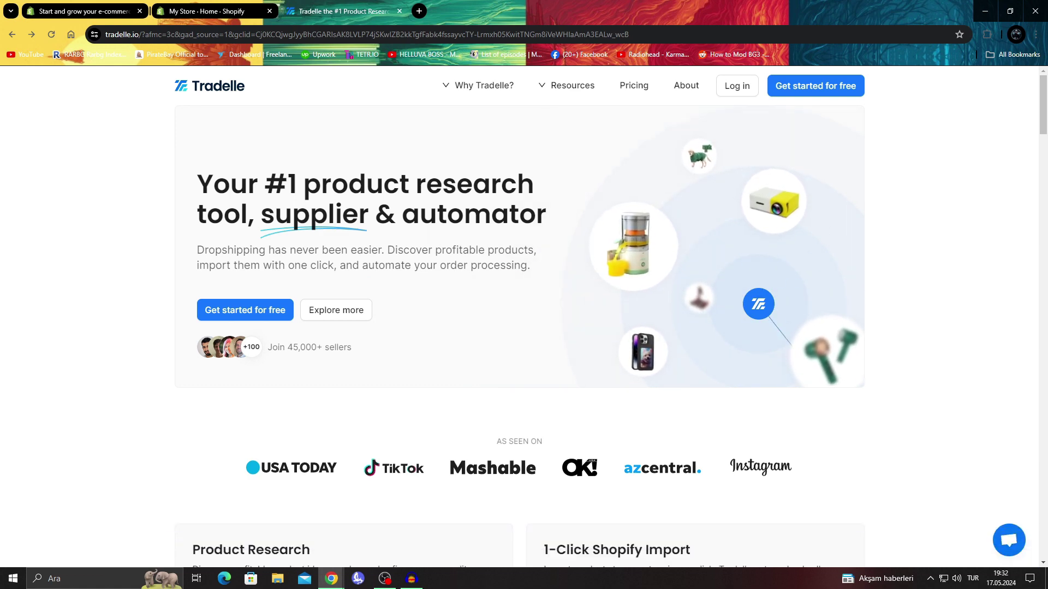
scroll(523, 322, "down", 3)
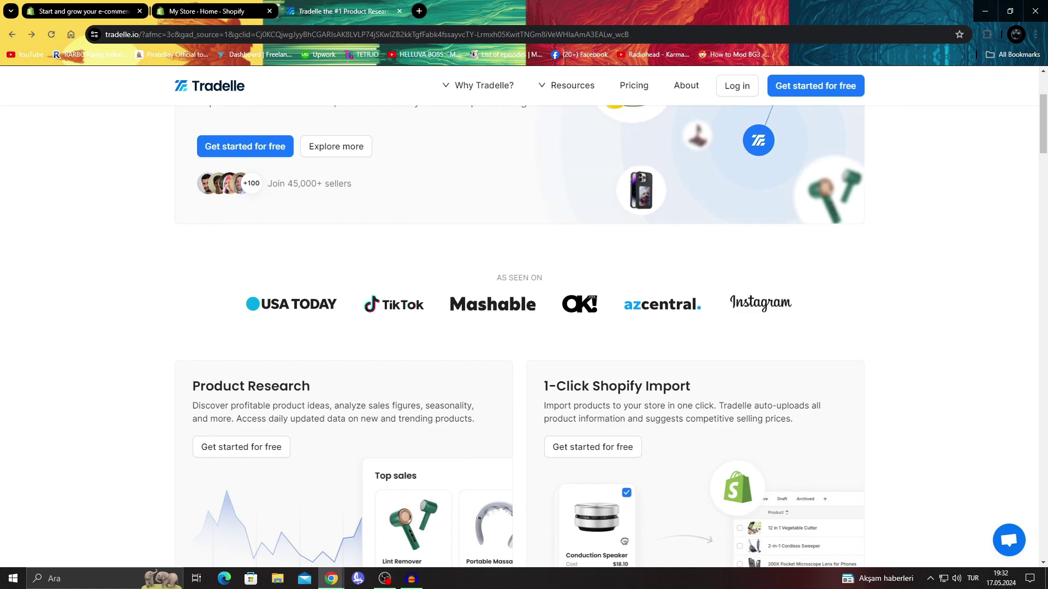
scroll(524, 322, "down", 4)
scroll(523, 322, "down", 4)
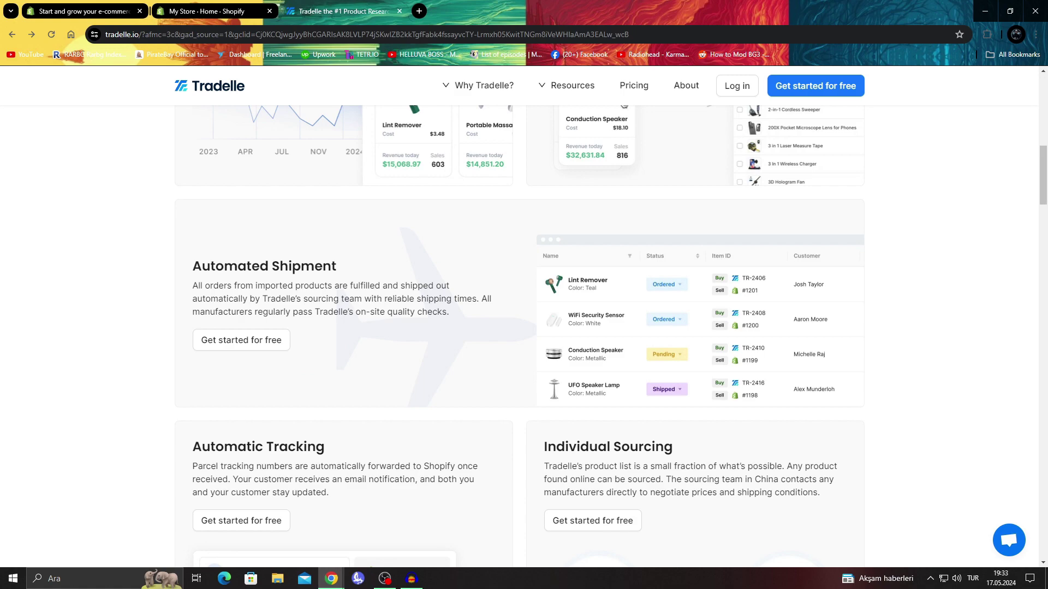
scroll(524, 327, "down", 4)
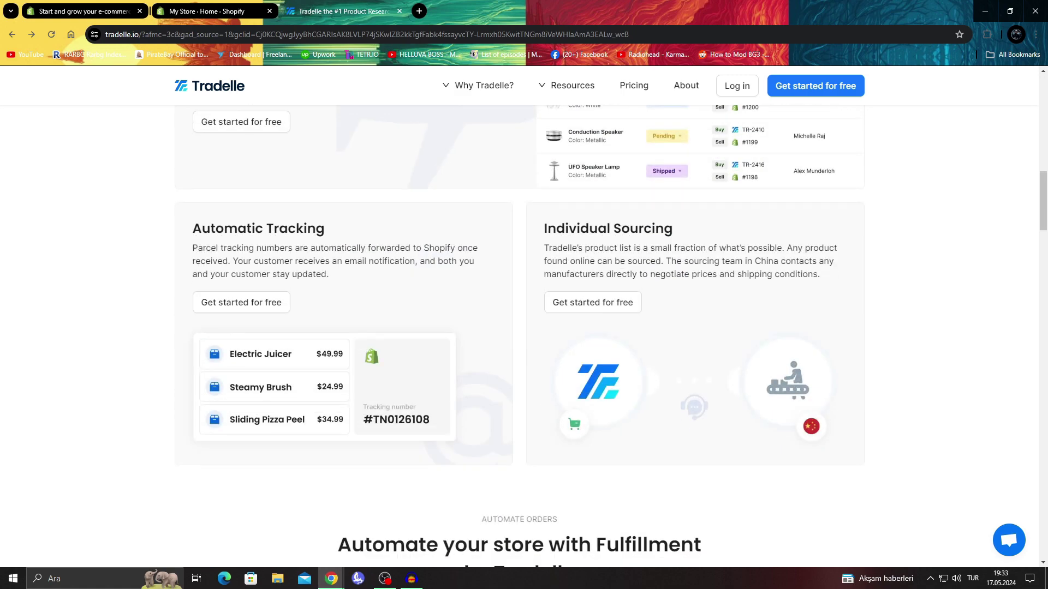
scroll(524, 328, "up", 10)
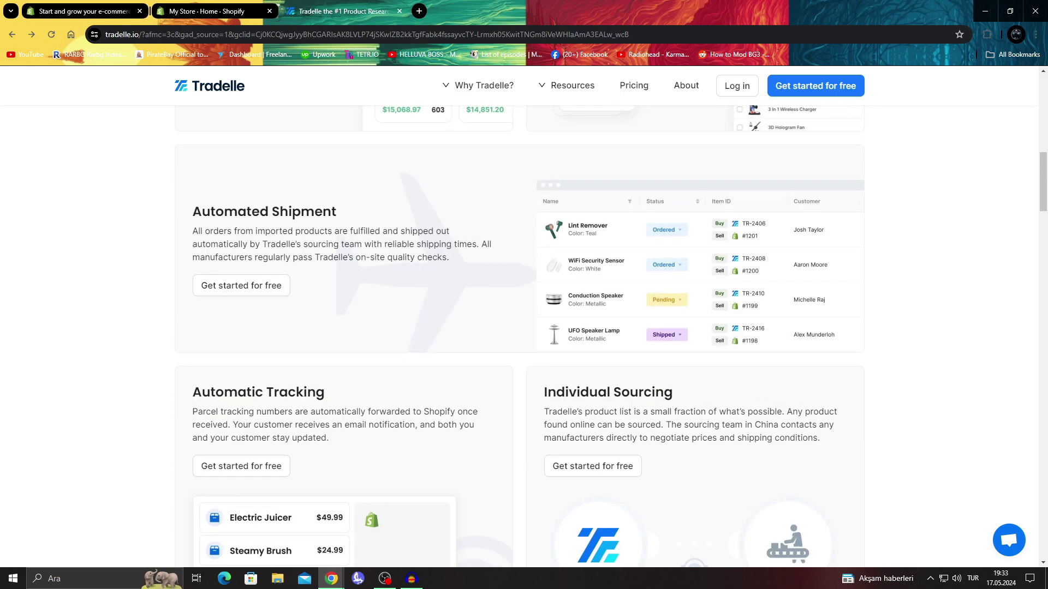
Open the Tradelle dashboard through its log-in link and check the Shopify store admin alongside it
left_click(210, 11)
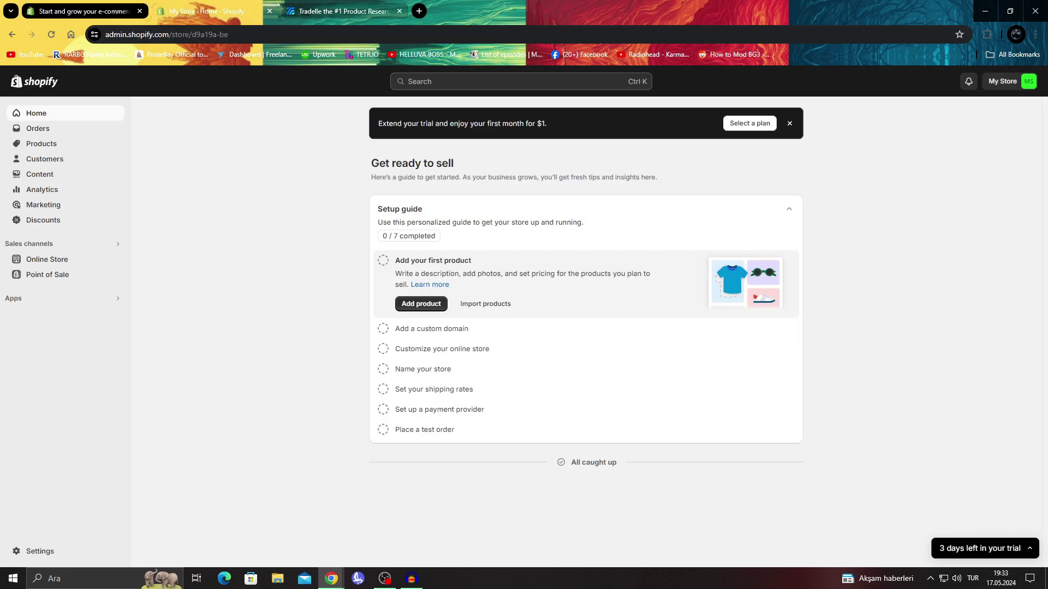
left_click(344, 11)
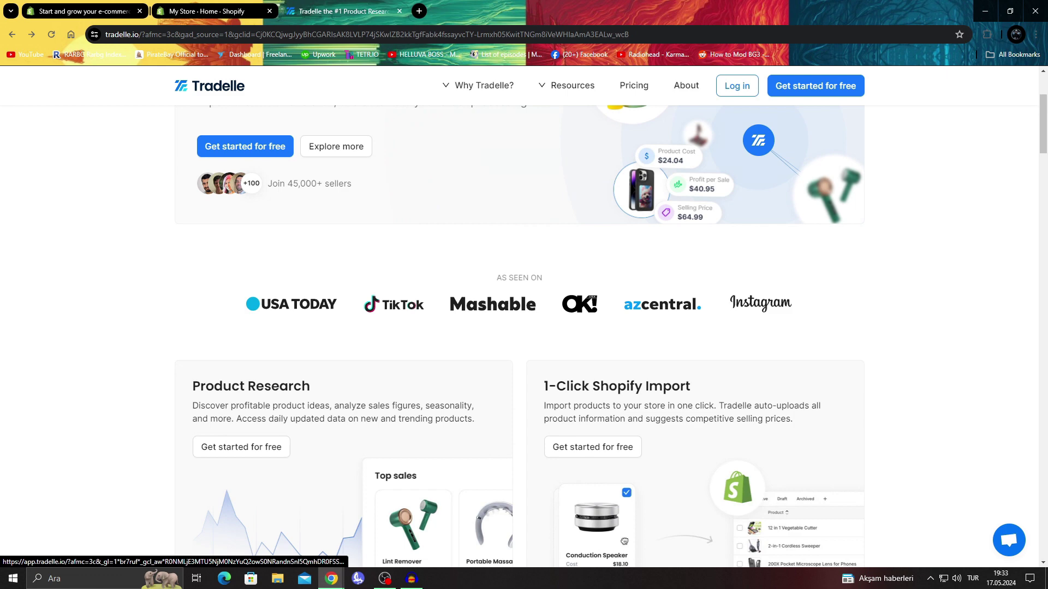
scroll(524, 327, "up", 3)
left_click(736, 86)
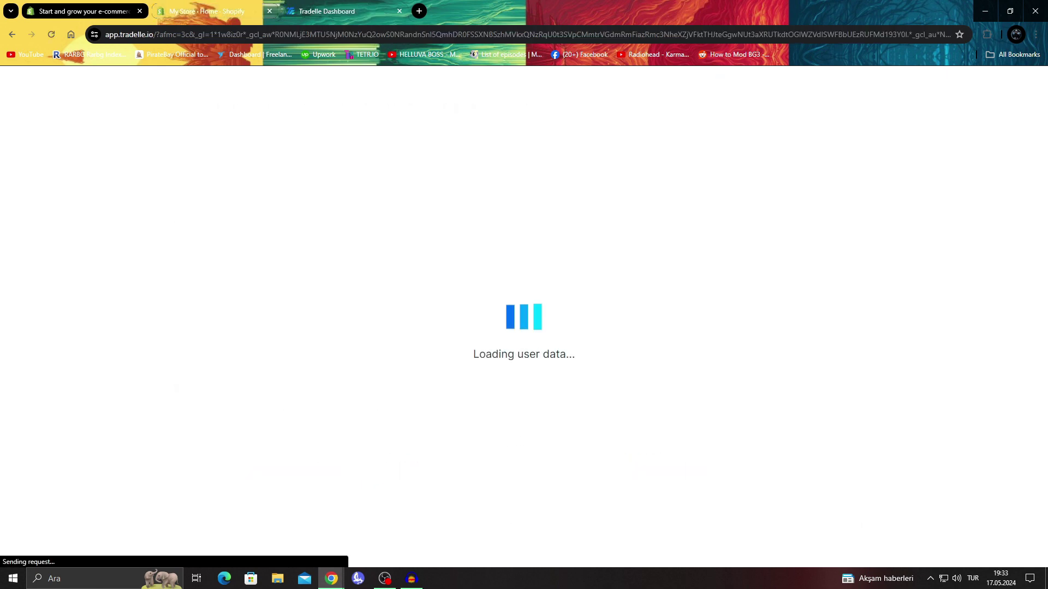
left_click(214, 11)
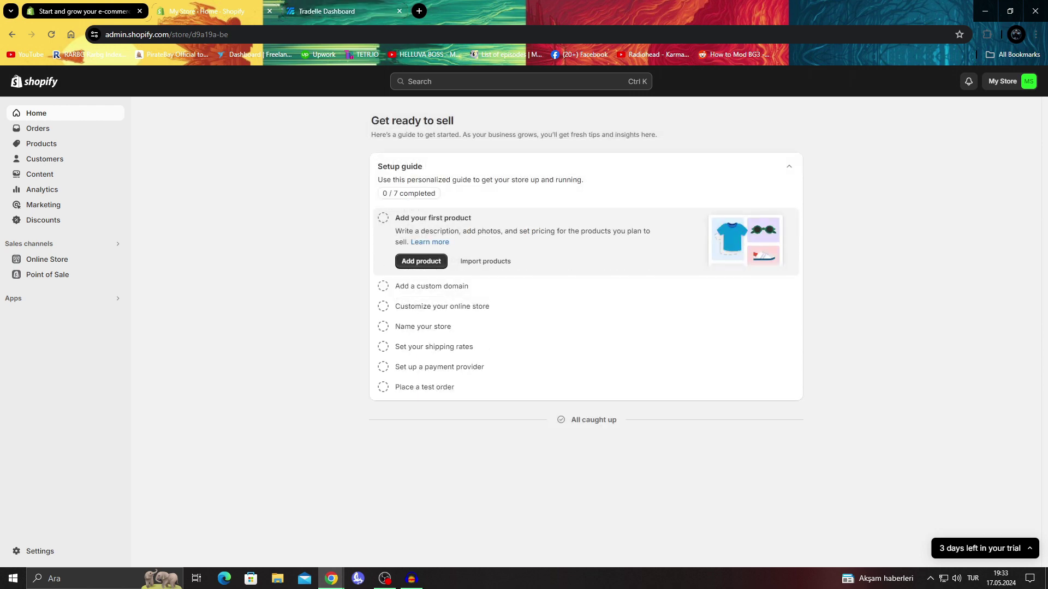
left_click(339, 11)
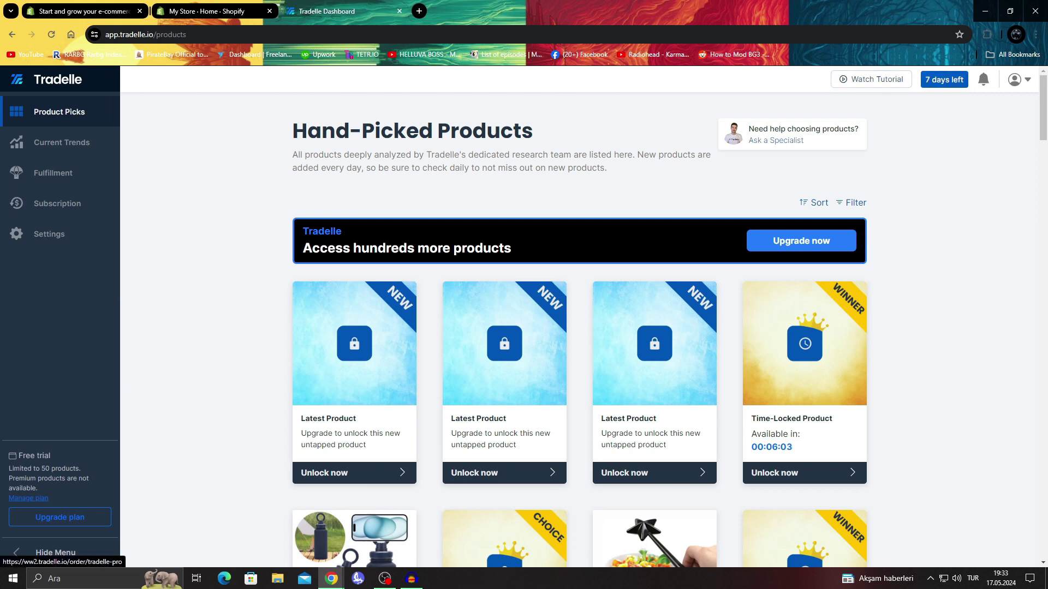
Open the Insulated Water Bottle and Salt & Pepper Wand from the hand-picked products in separate new tabs
left_click(943, 79)
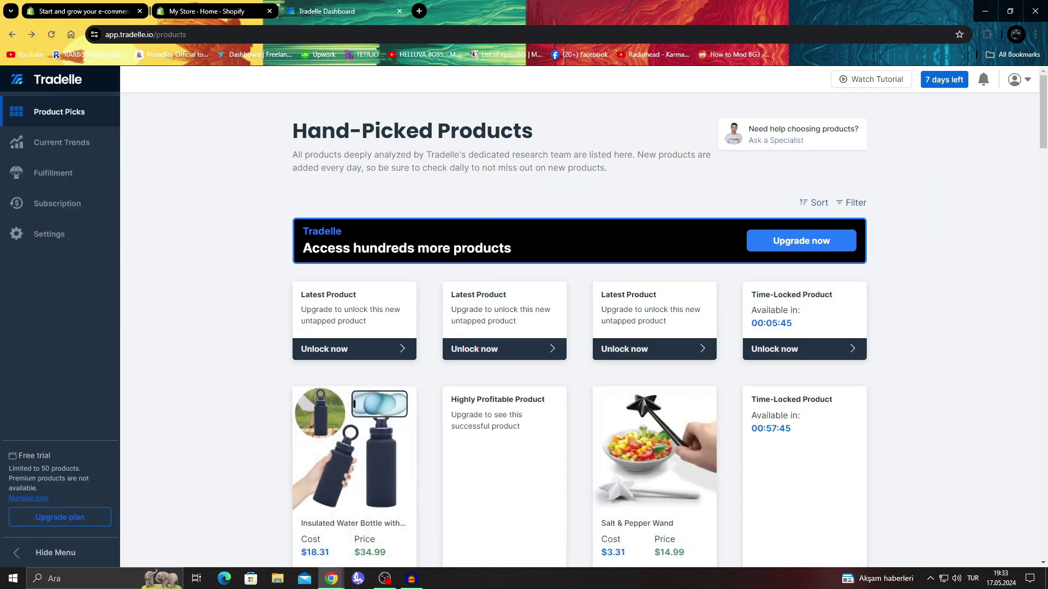
scroll(579, 328, "down", 4)
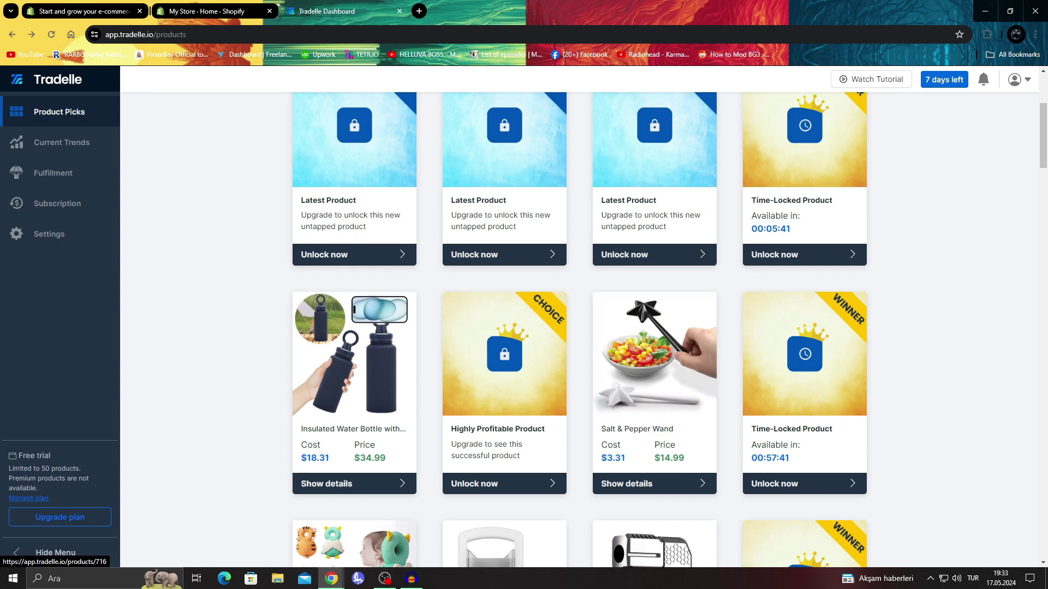
right_click(359, 108)
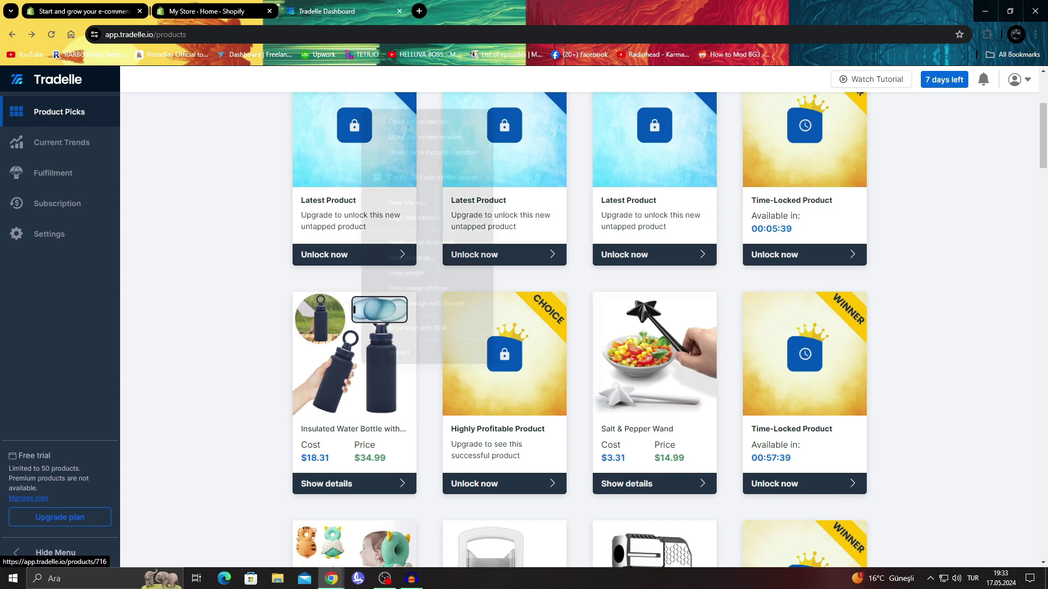
left_click(393, 117)
right_click(662, 336)
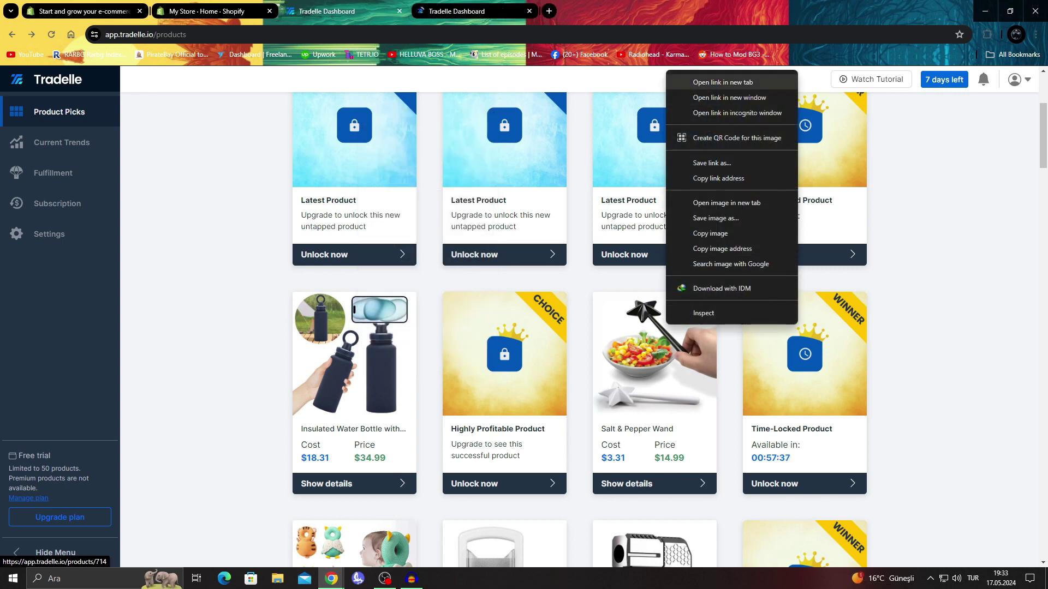
left_click(698, 80)
Open the Newborn Protection Pillow and Bagel Bread Slicer product pages in separate new tabs
scroll(655, 350, "down", 1)
scroll(654, 349, "down", 3)
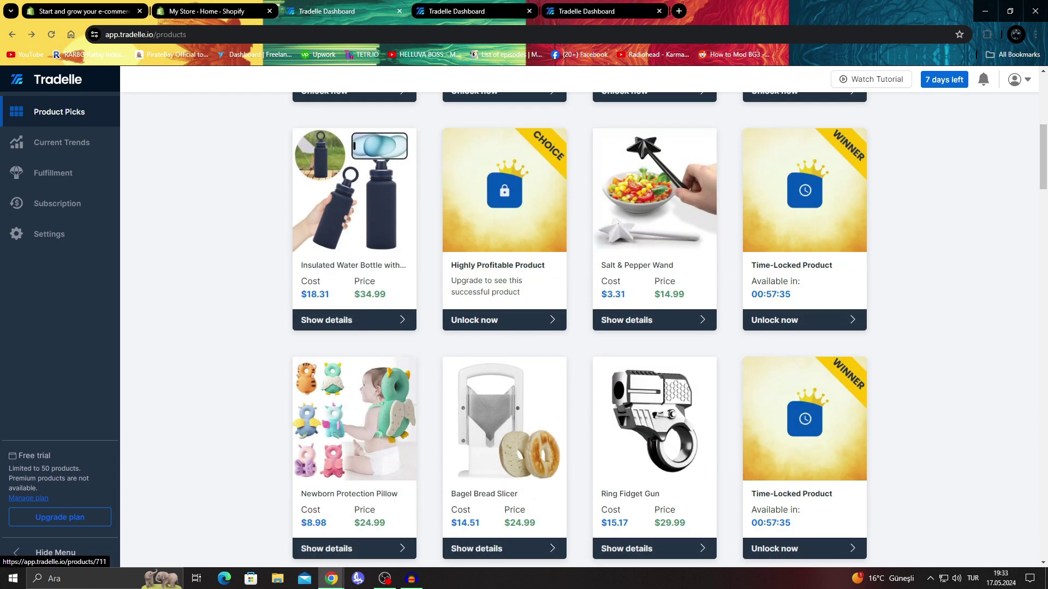
right_click(355, 165)
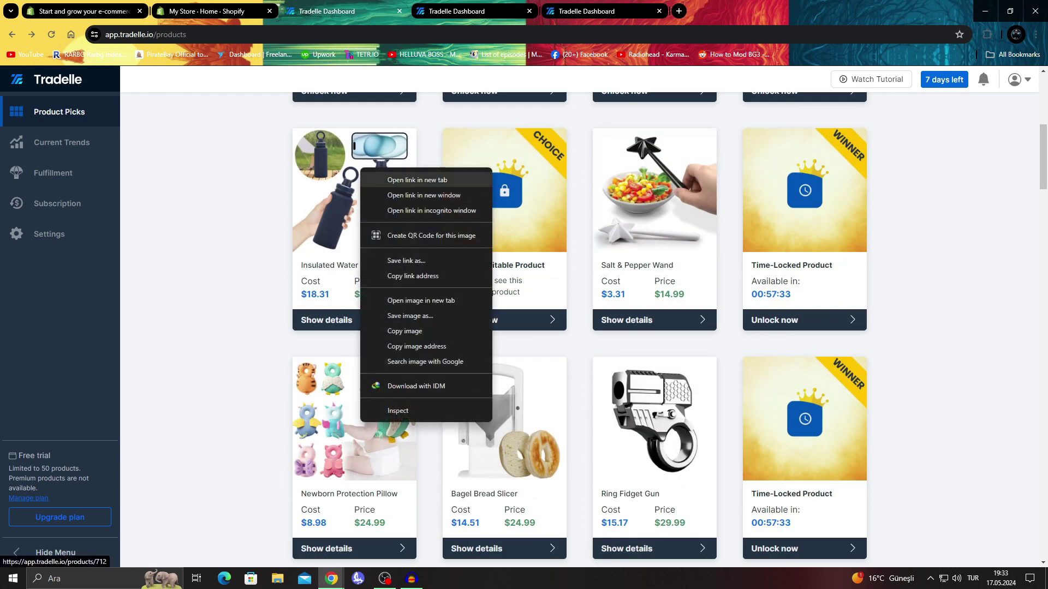
left_click(393, 180)
right_click(512, 155)
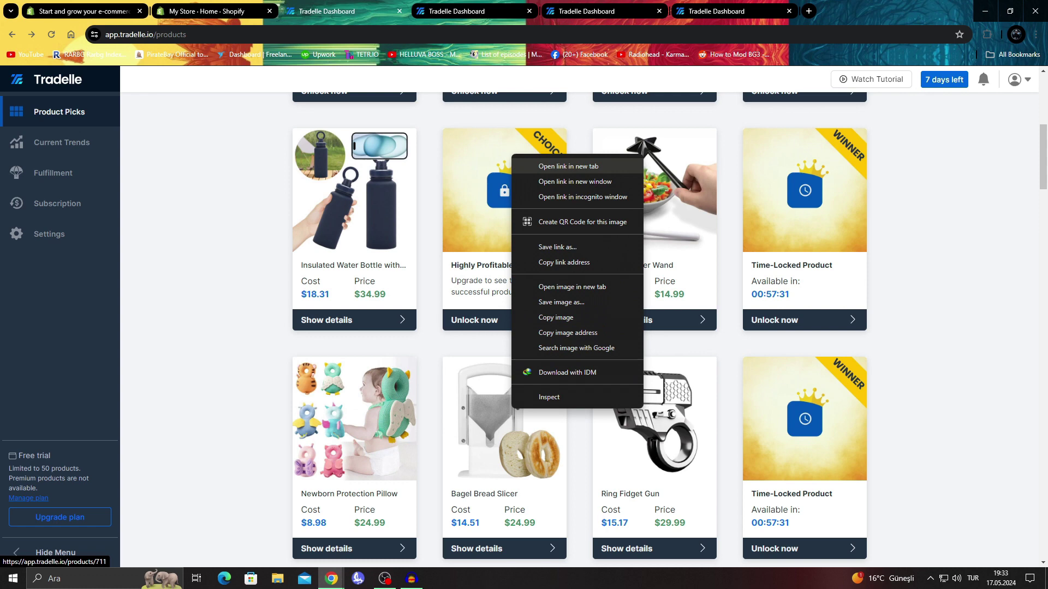
left_click(549, 165)
Examine the Insulated Water Bottle's cost, selling price, profit, fulfillment, demand, targeting and competition data
left_click(467, 11)
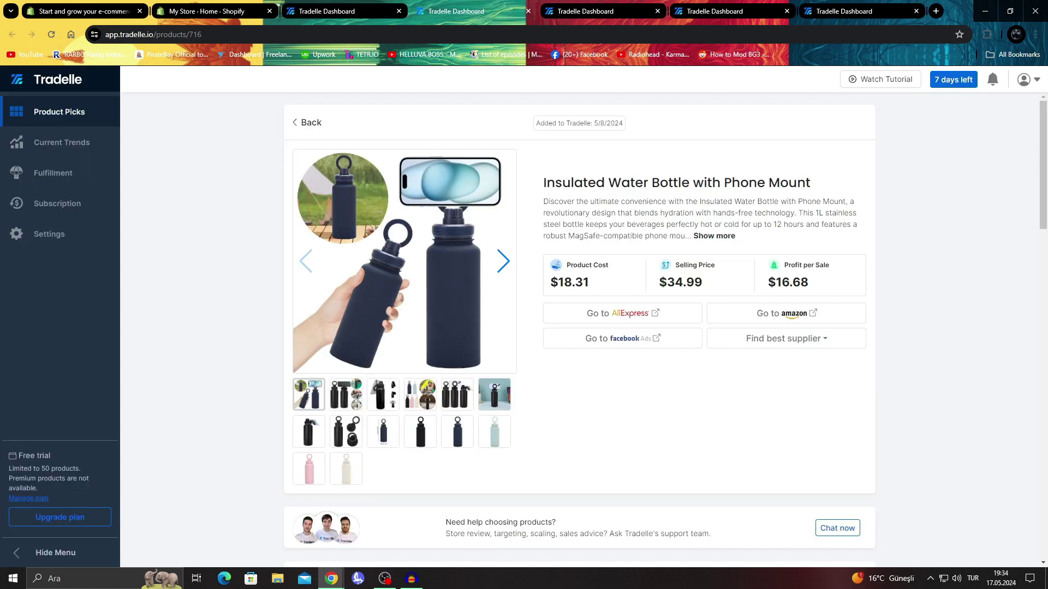
left_click_drag(566, 264, 590, 282)
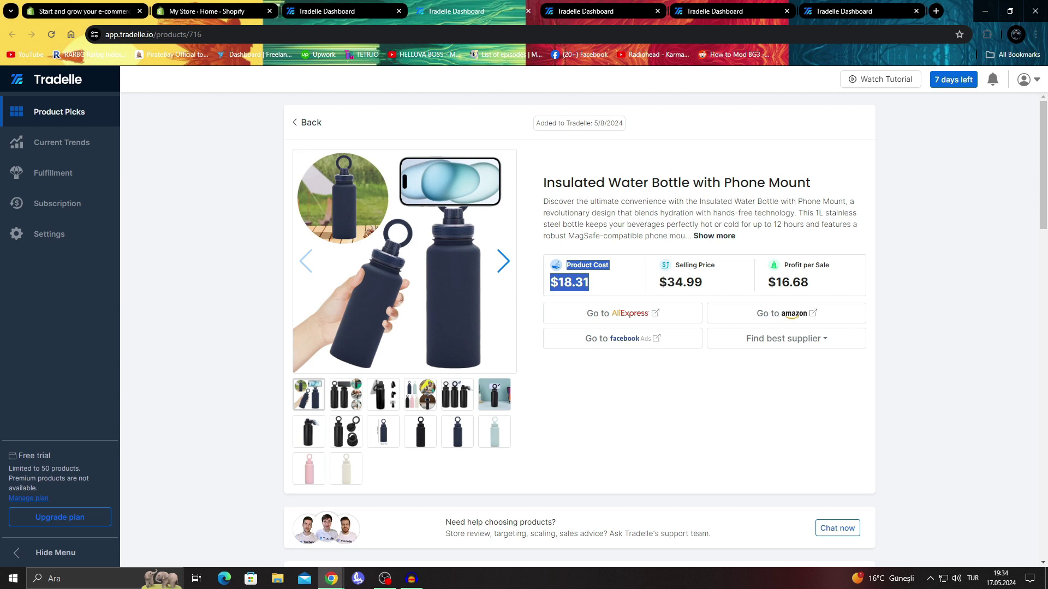
left_click_drag(675, 265, 703, 283)
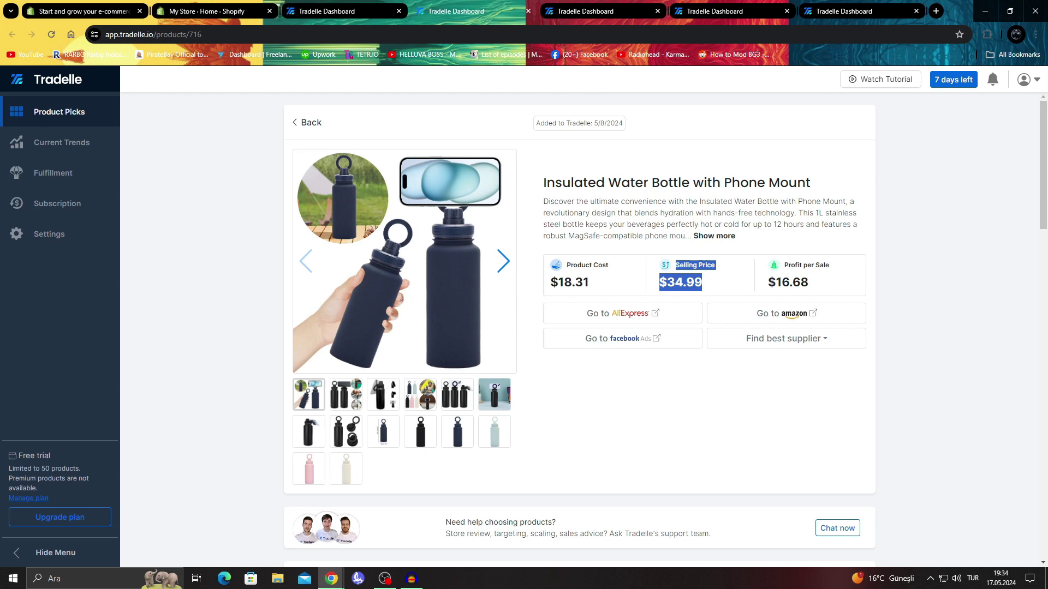
left_click_drag(768, 282, 808, 282)
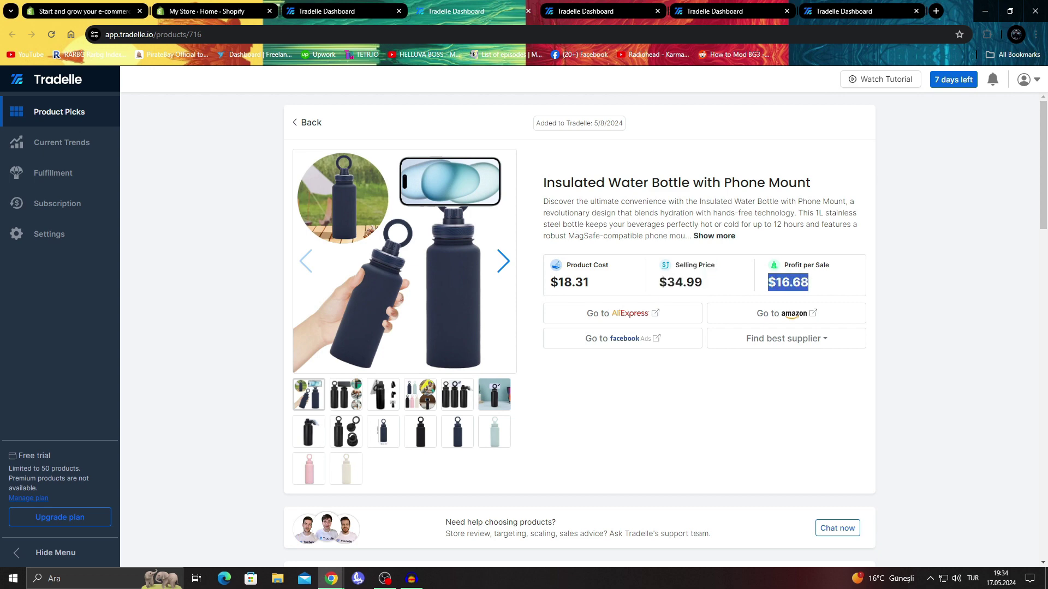
scroll(808, 282, "down", 5)
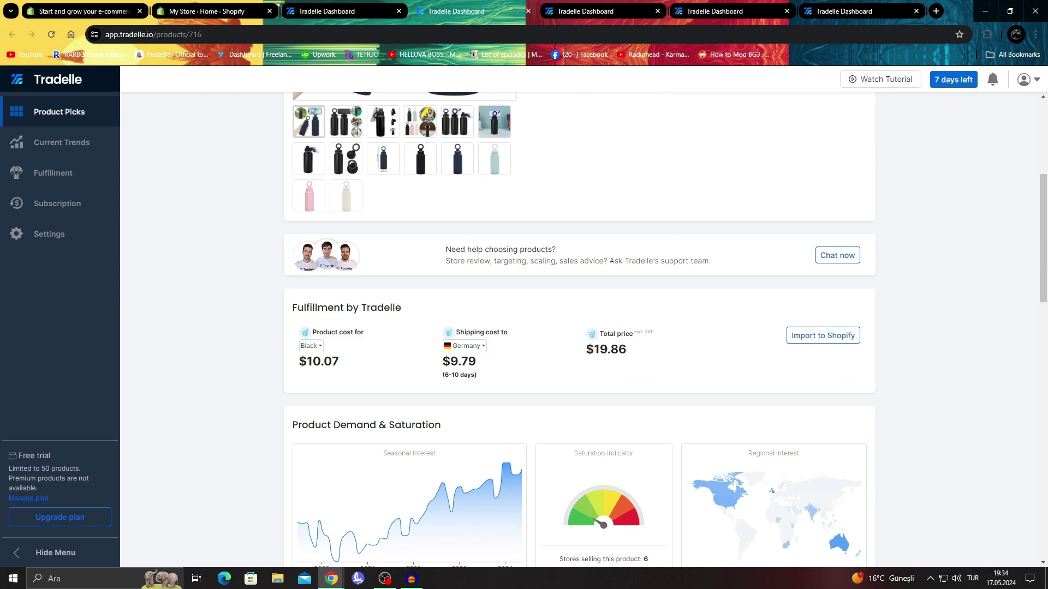
scroll(578, 327, "up", 6)
scroll(578, 328, "down", 8)
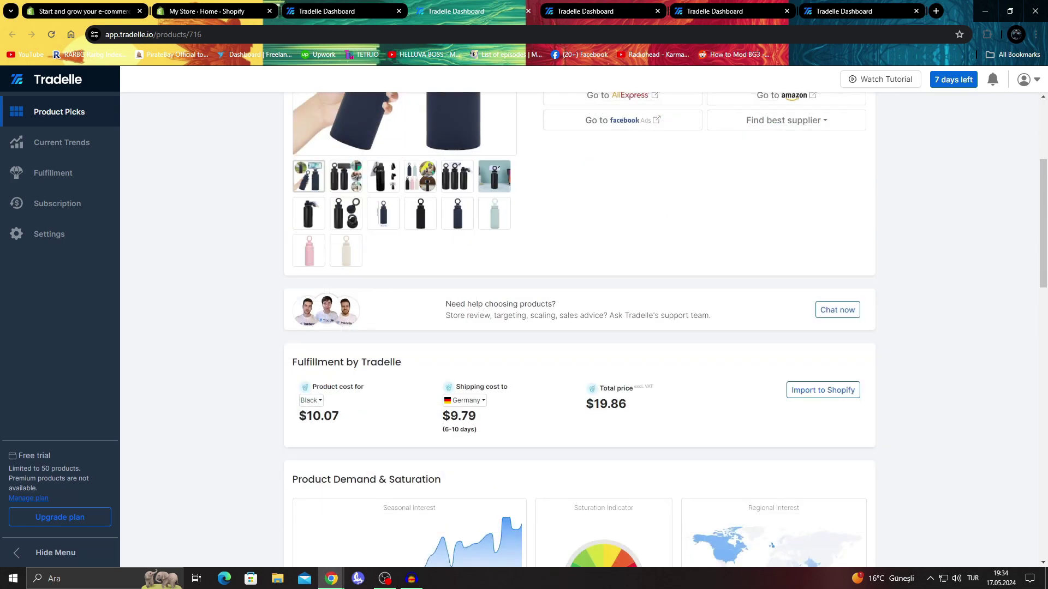
scroll(579, 327, "down", 5)
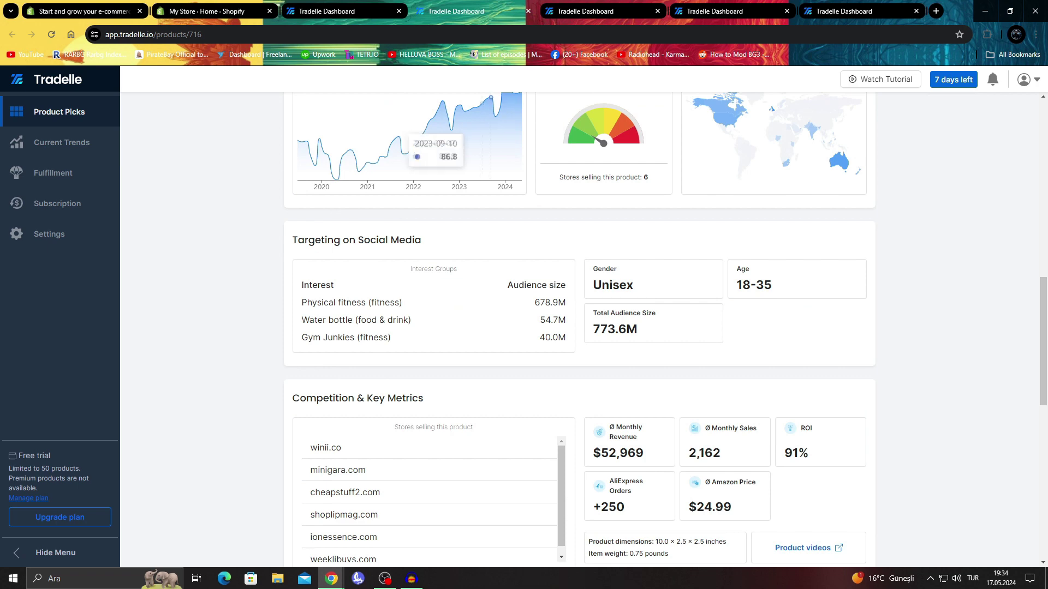
Review the Salt & Pepper Wand's fulfillment costs and its demand and saturation charts
left_click(600, 11)
scroll(579, 327, "down", 4)
scroll(579, 327, "down", 2)
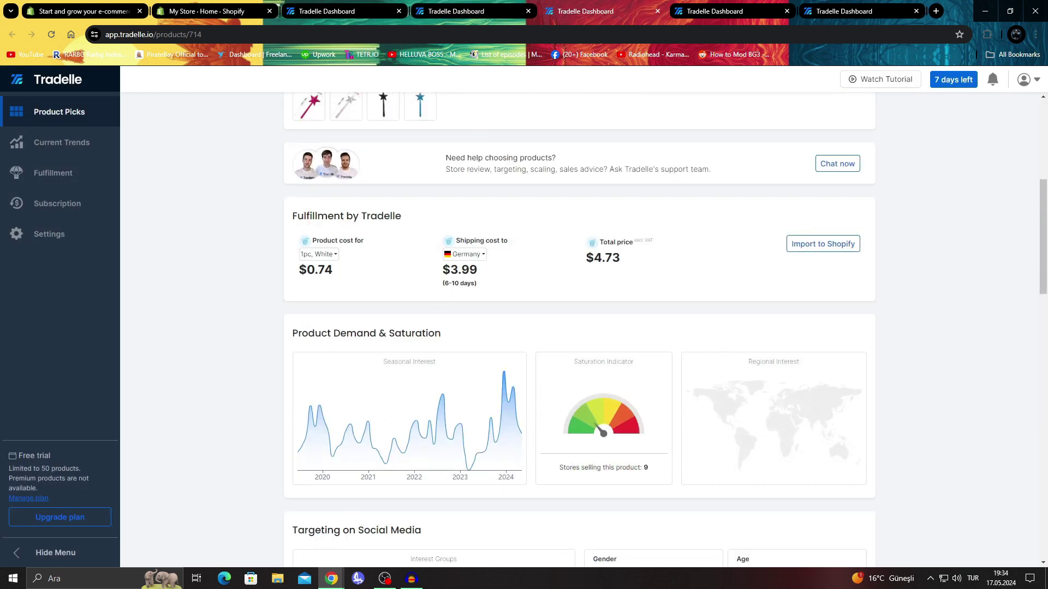
scroll(579, 327, "up", 4)
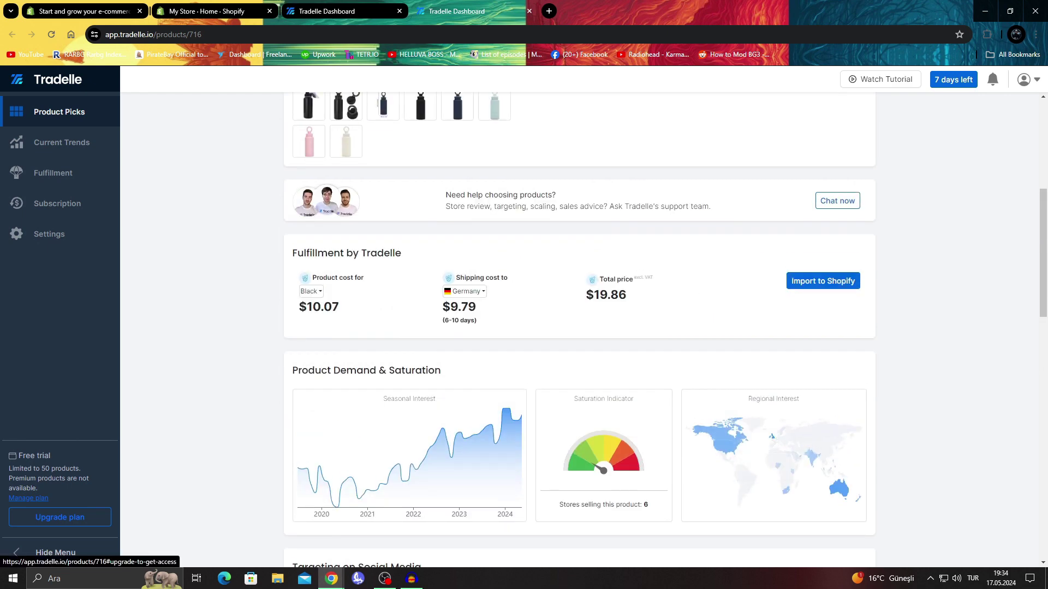
Try to import the Insulated Water Bottle to Shopify, compare Tradelle's upgrade plans, and return to the product page
left_click(823, 280)
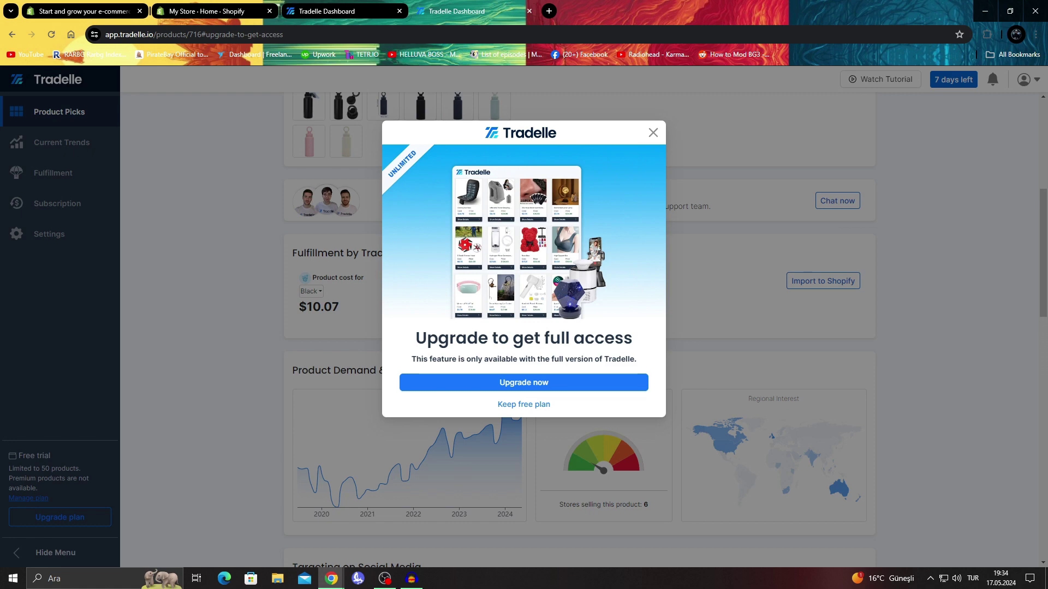
left_click(523, 382)
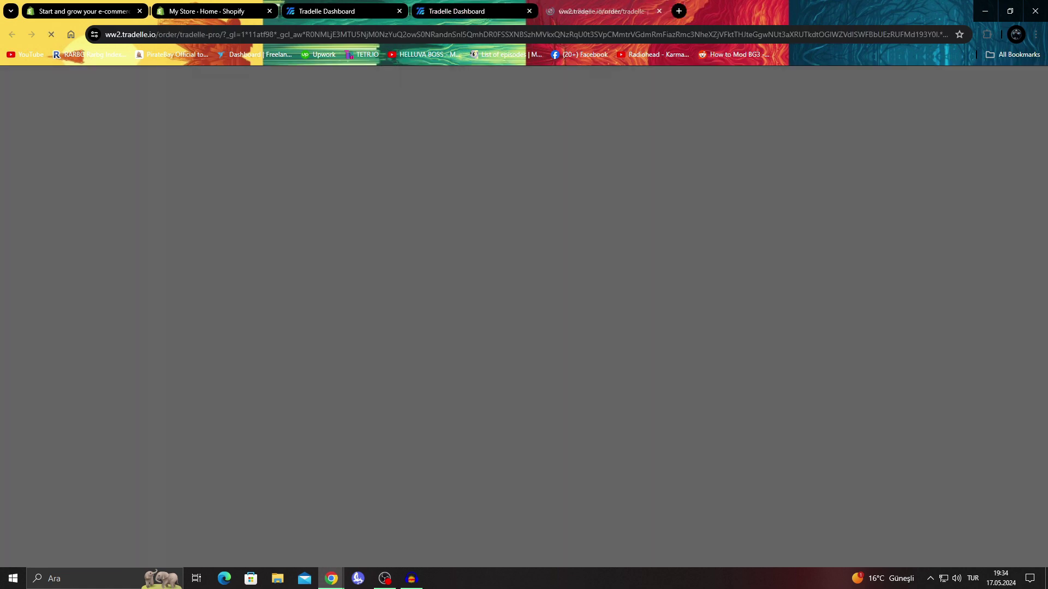
scroll(519, 317, "down", 2)
scroll(568, 505, "down", 3)
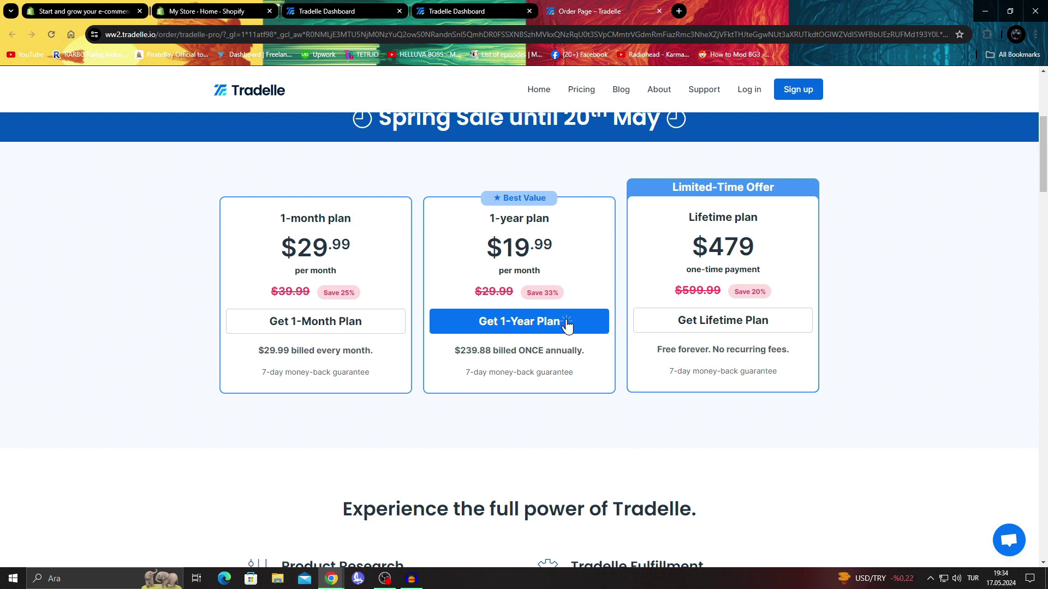
scroll(567, 326, "down", 5)
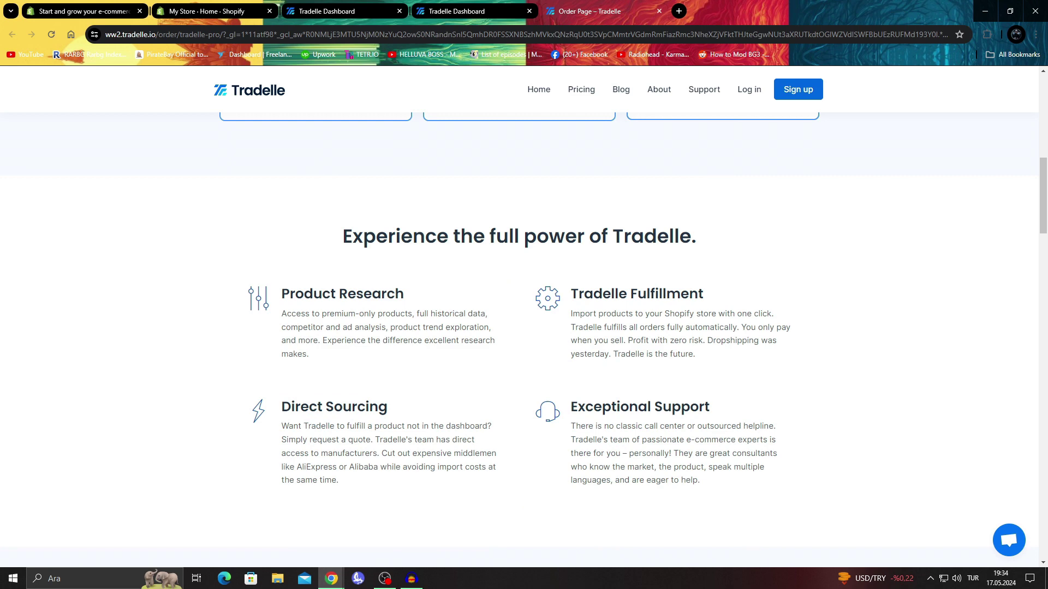
scroll(567, 269, "up", 4)
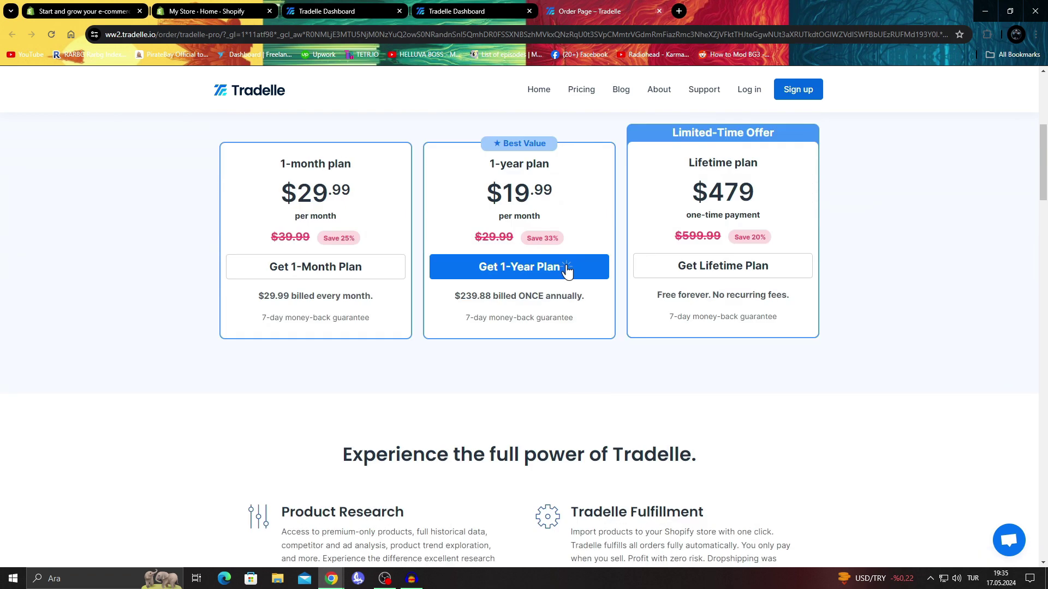
key("ctrl+w")
key("Escape")
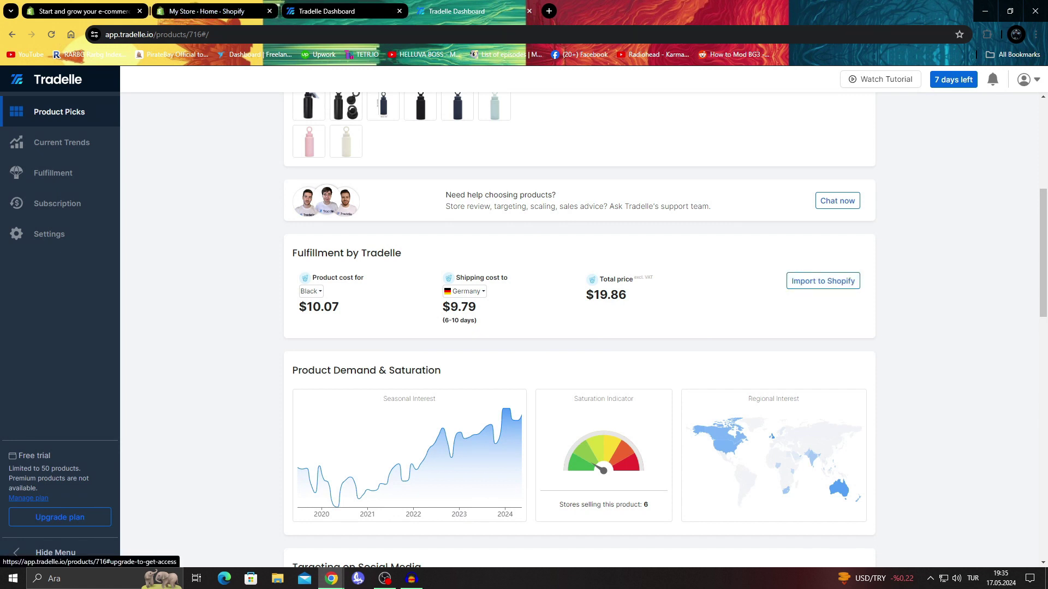
Switch to the Shopify admin and open the store's Products page
left_click(207, 11)
left_click(62, 299)
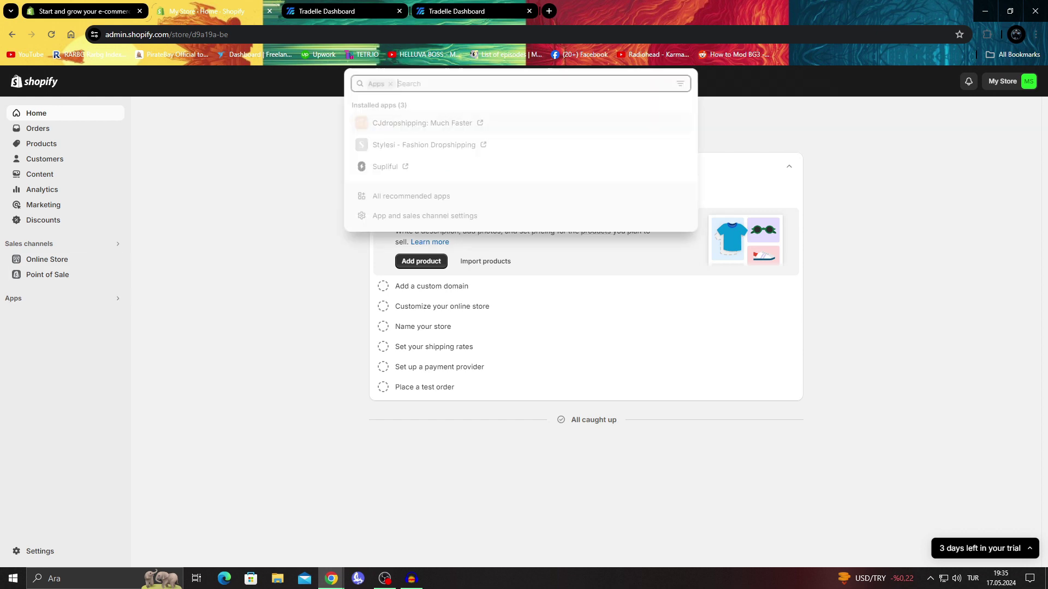
key("Escape")
left_click(41, 143)
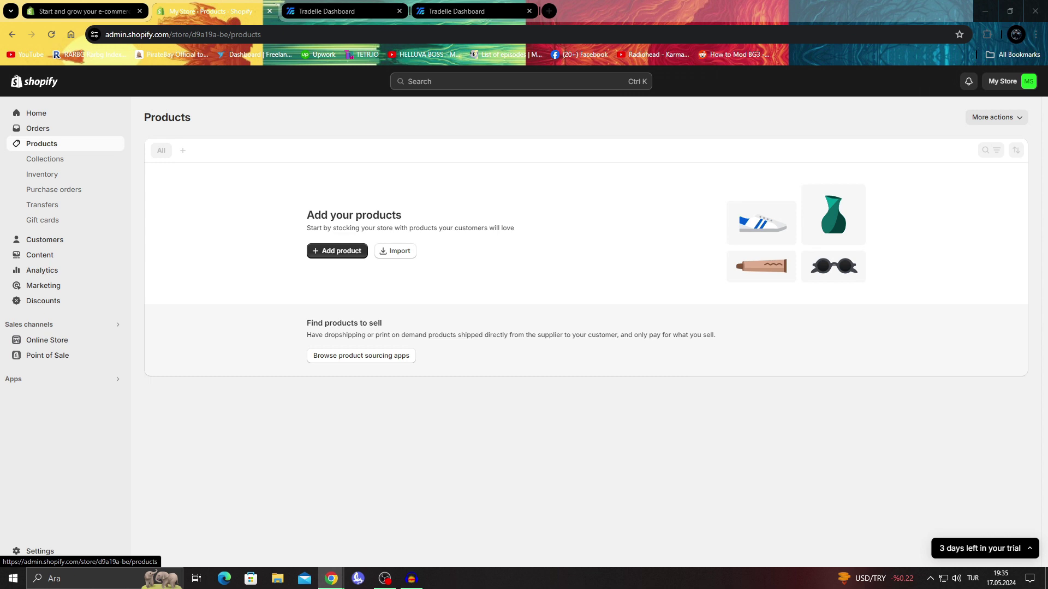
Open the store's app and sales channel settings and search the Shopify App Store for "dropshipping"
left_click(62, 378)
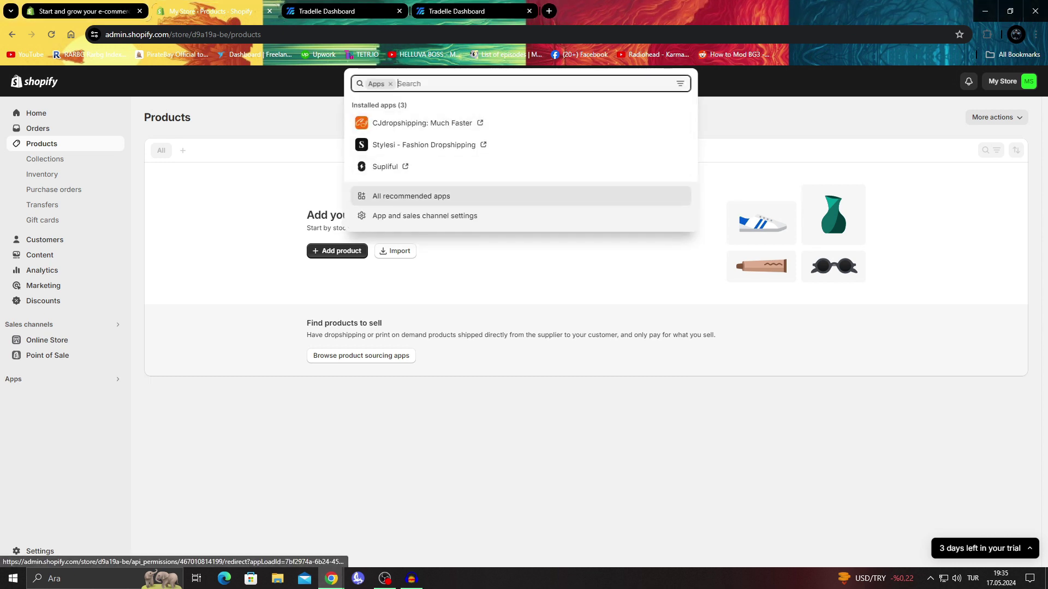
left_click(425, 216)
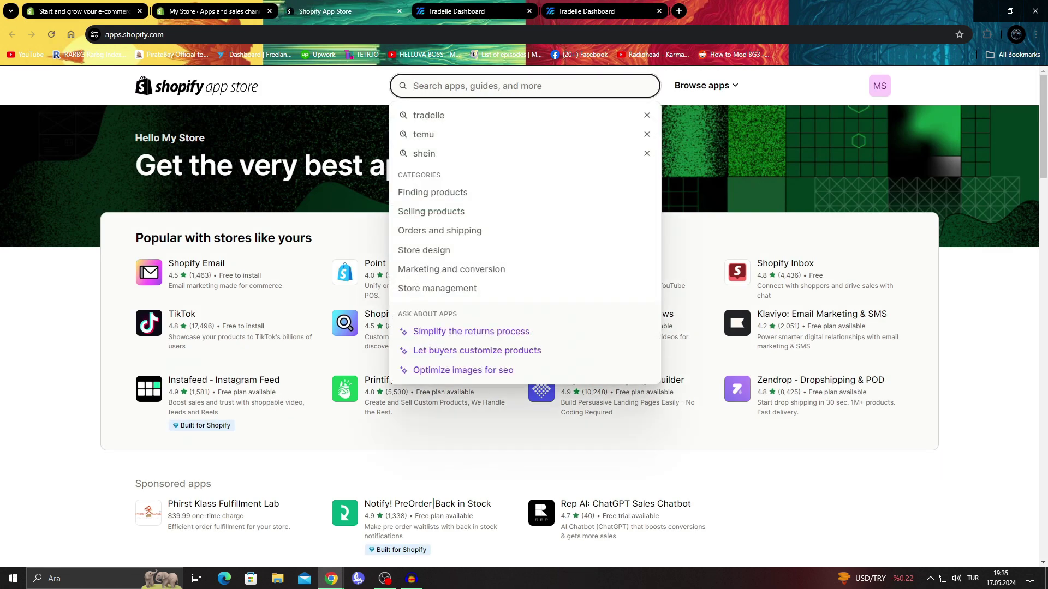
type("dropssion")
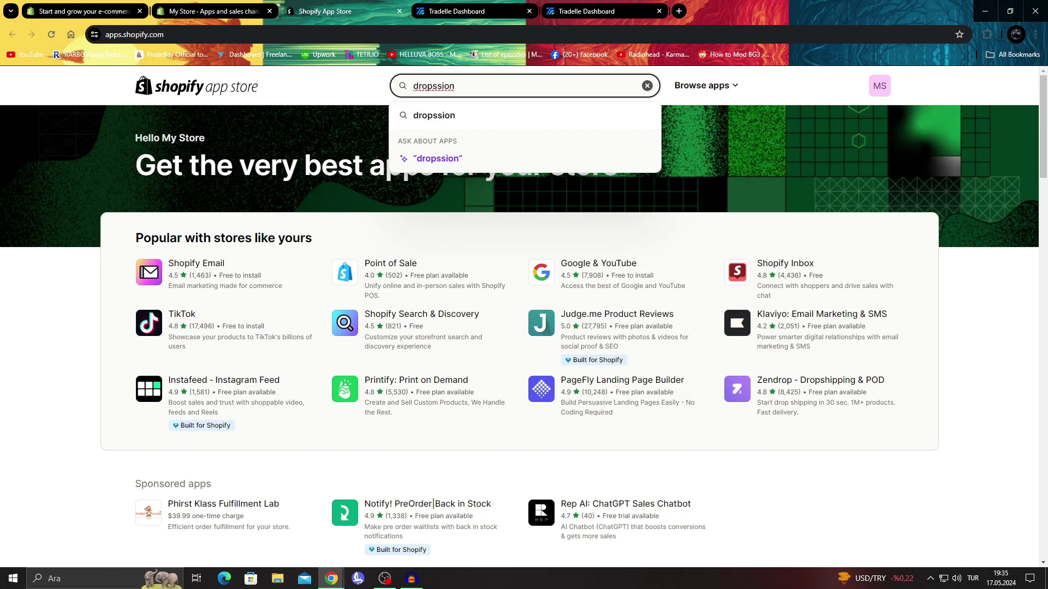
key("BackSpace")
key("BackSpace")
key("BackSpace")
key("BackSpace")
type("hipp")
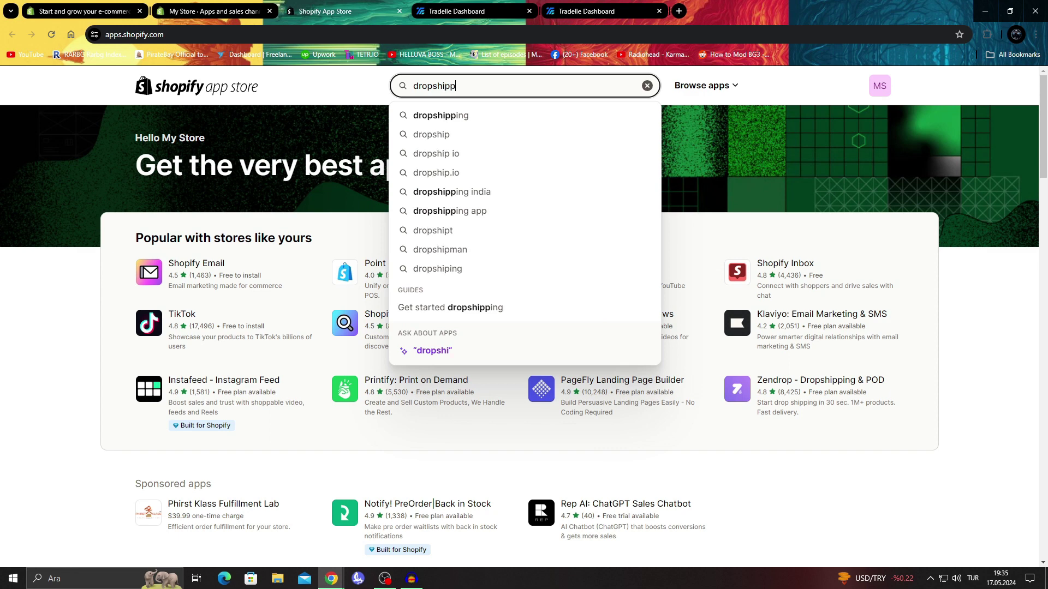
key("Down")
key("Return")
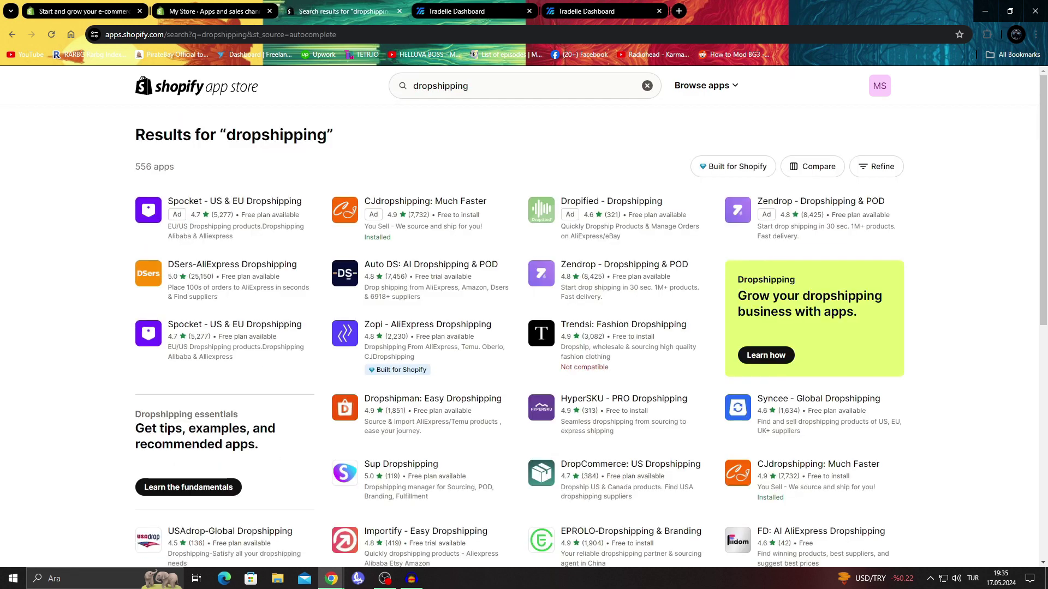
Try to import the Insulated Water Bottle from Tradelle to Shopify again, and return to the store's app settings
left_click(471, 11)
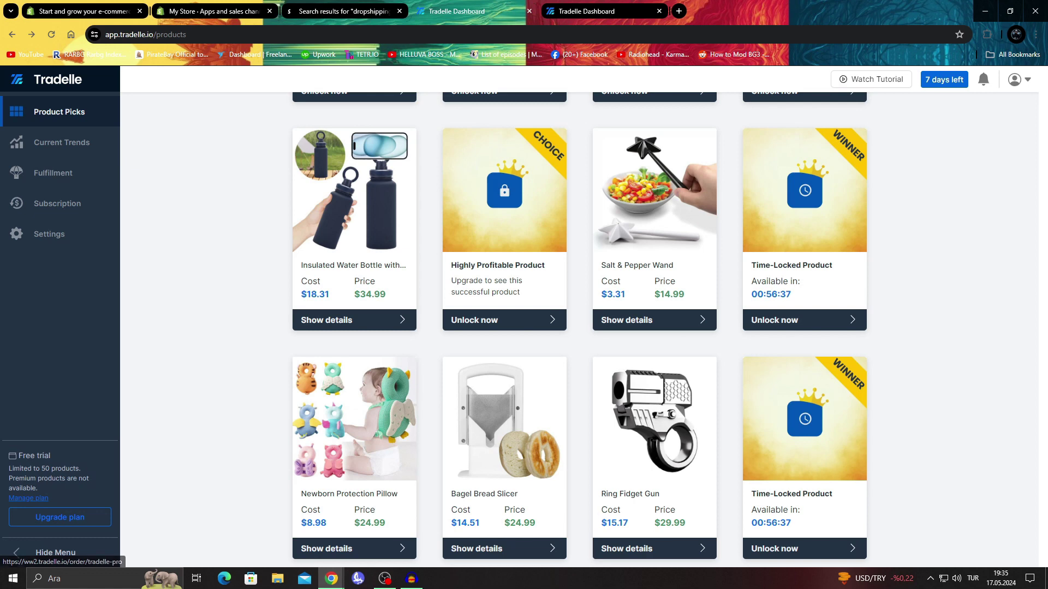
key("ctrl+Tab")
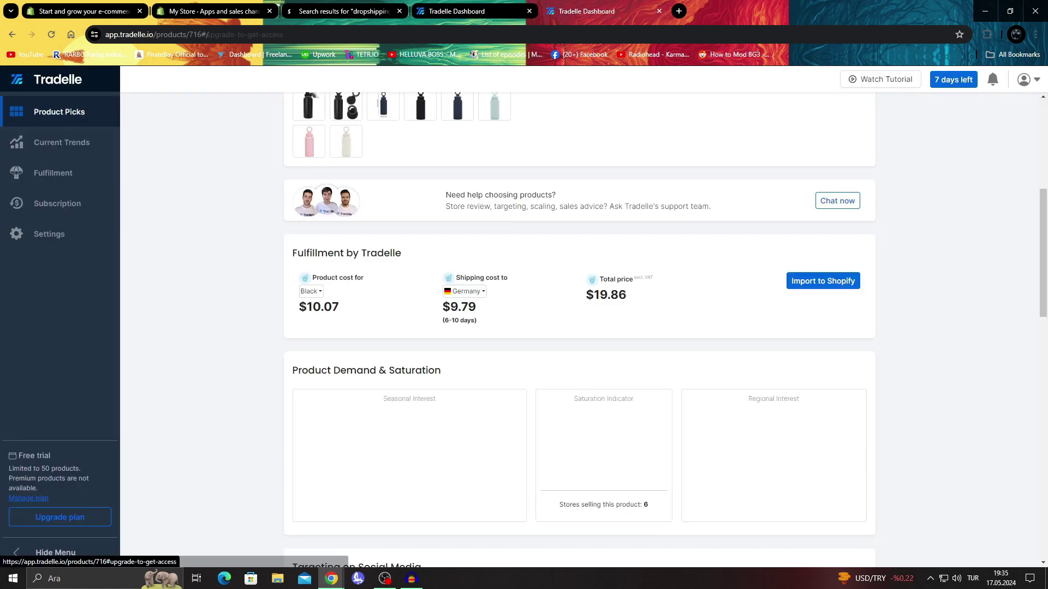
left_click(822, 281)
left_click(823, 280)
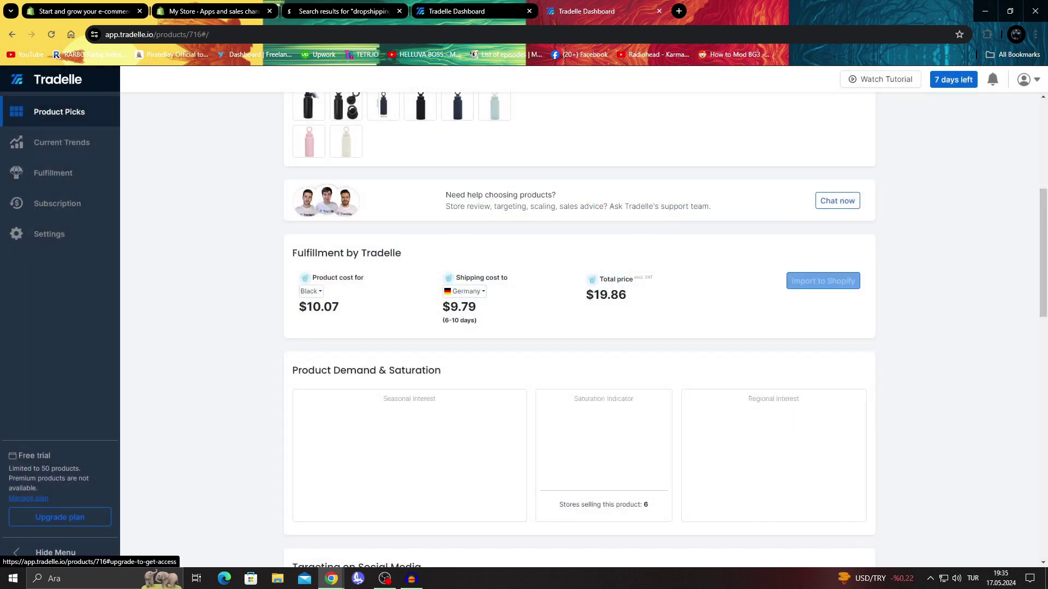
left_click_drag(764, 294, 299, 273)
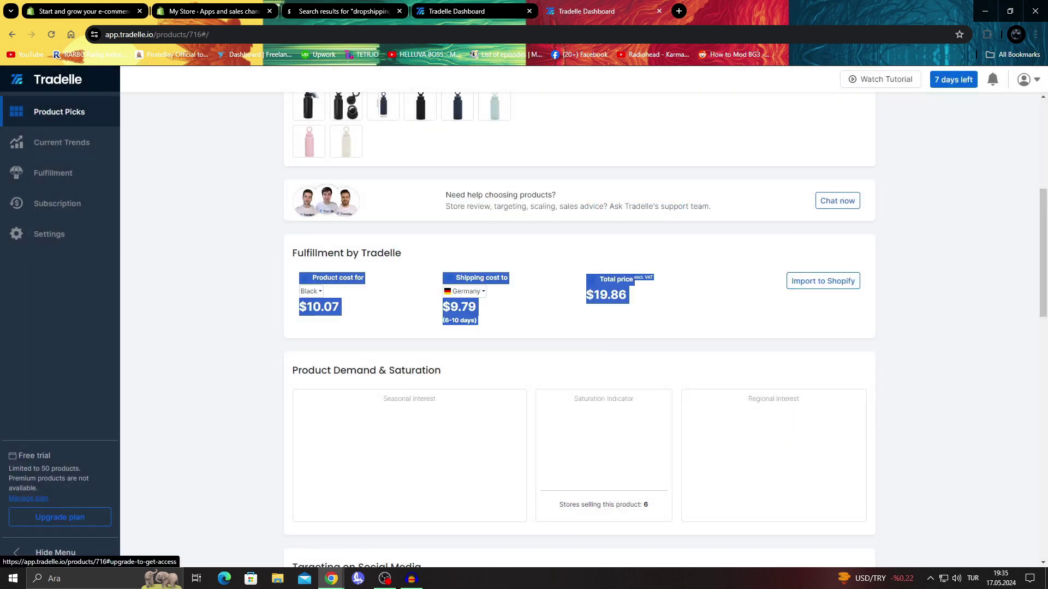
left_click(213, 11)
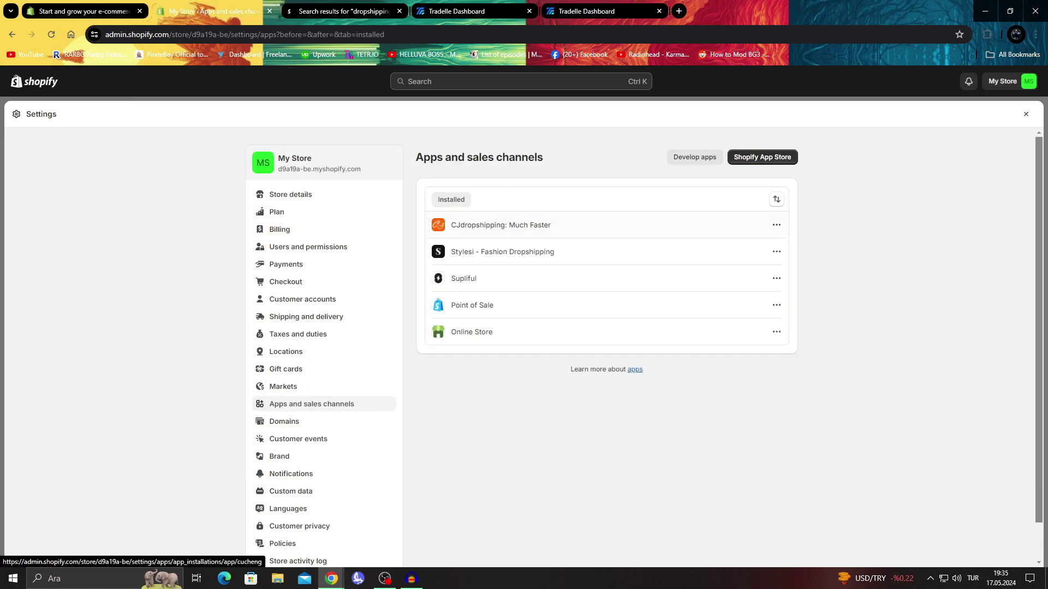